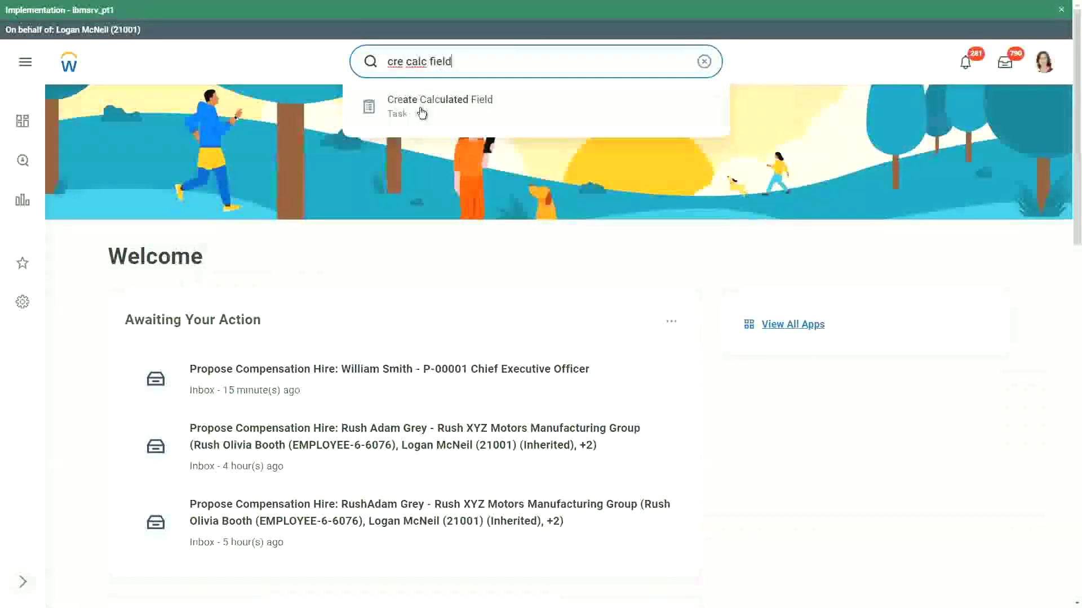
Start the Create Calculated Field task and name the field CF-WW-Eval Exp-Test
{"action": "left_click", "coordinate": [421, 110]}
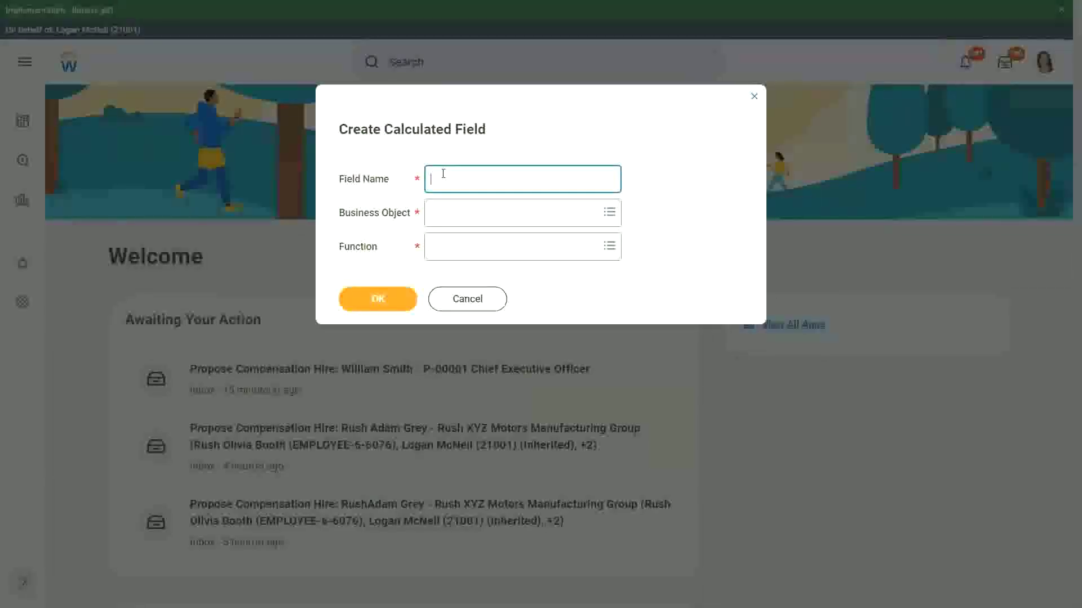
{"action": "type", "text": "CF-WW-Eva"}
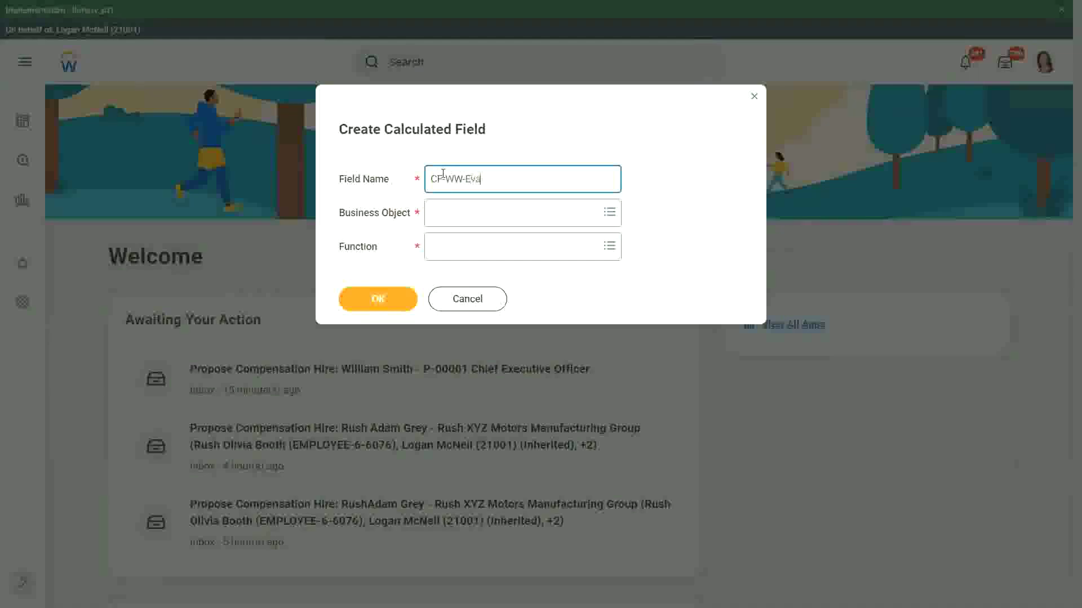
{"action": "type", "text": "l Exp -"}
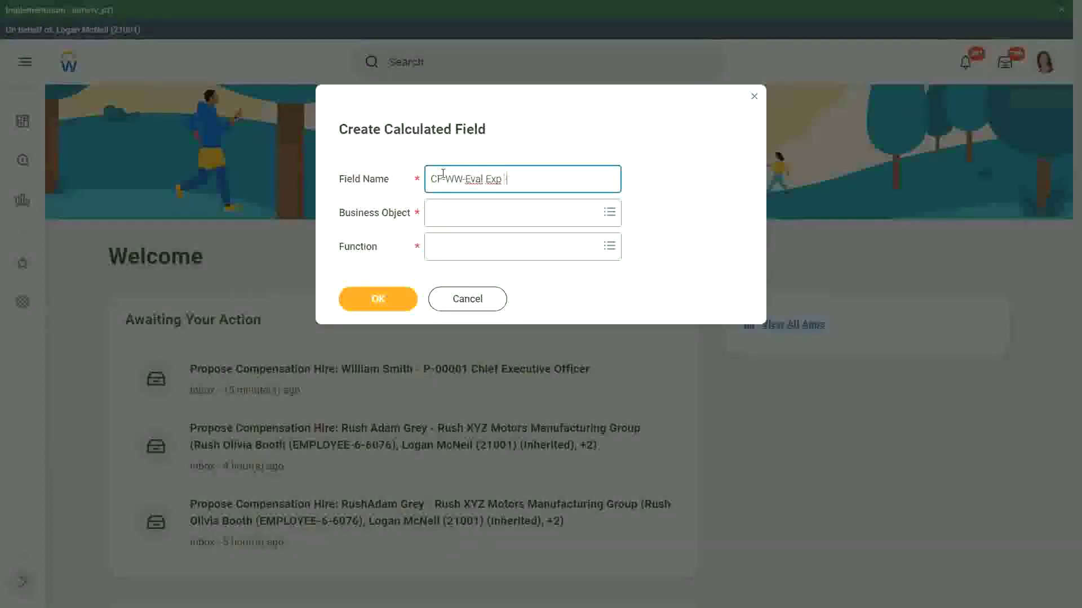
{"action": "key", "text": "BackSpace"}
{"action": "key", "text": "BackSpace"}
{"action": "type", "text": "-Test"}
{"action": "key", "text": "Tab"}
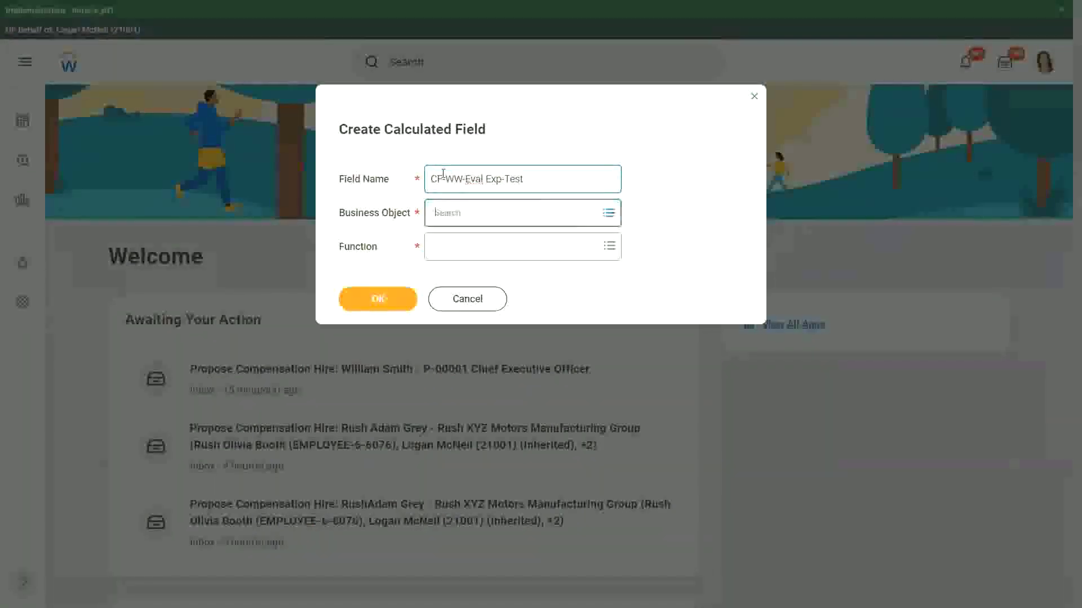
Set the business object to Worker and the function to Evaluate Expression, and continue to the calculation details
{"action": "type", "text": "worker"}
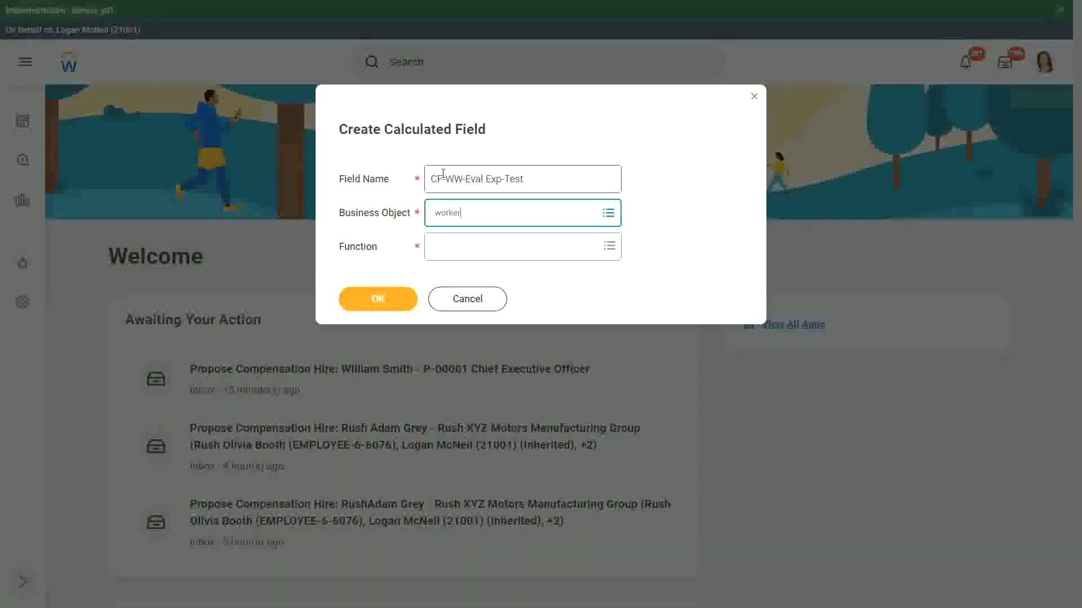
{"action": "key", "text": "Return"}
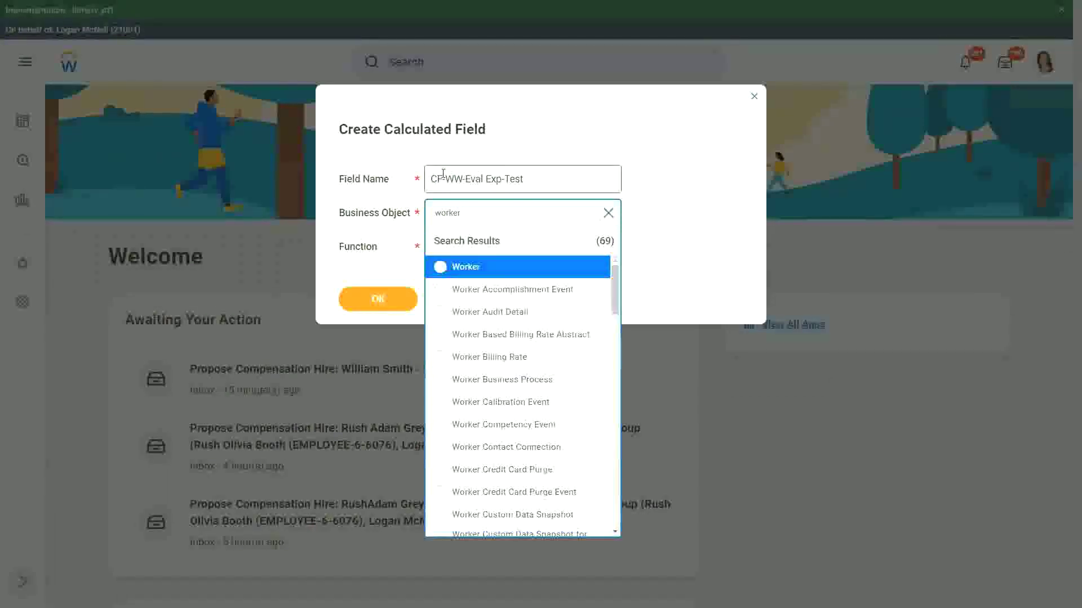
{"action": "key", "text": "Return"}
{"action": "key", "text": "Tab"}
{"action": "type", "text": "ev"}
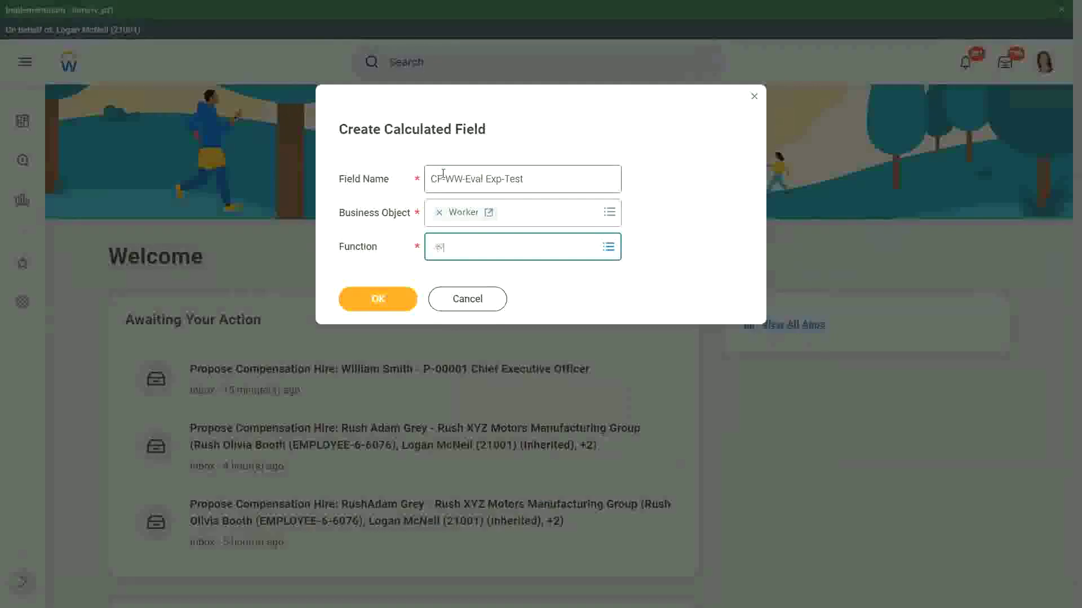
{"action": "type", "text": "al exp"}
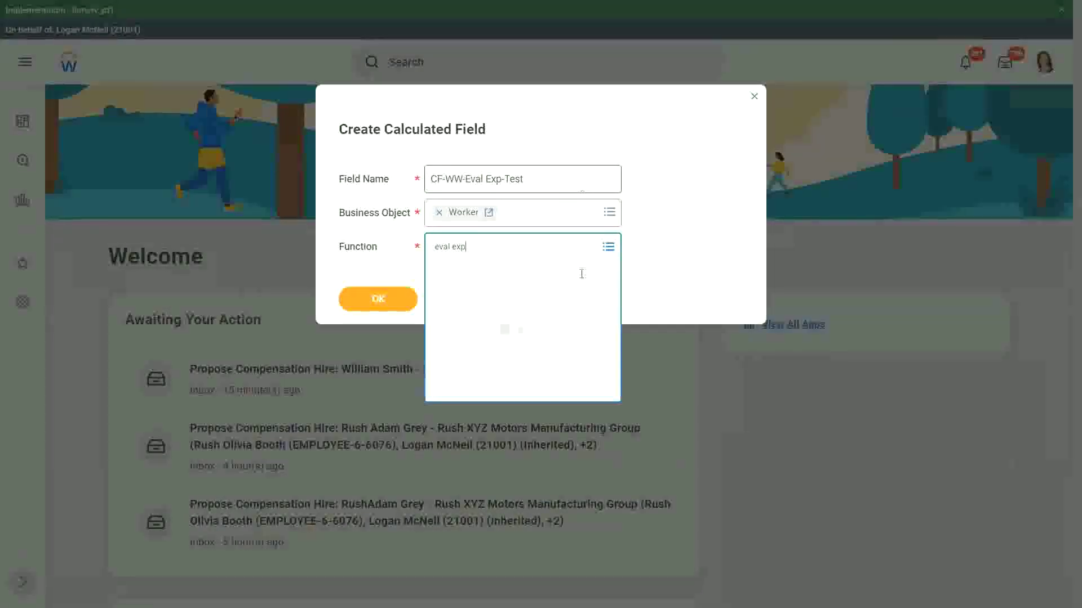
{"action": "left_click", "coordinate": [458, 300]}
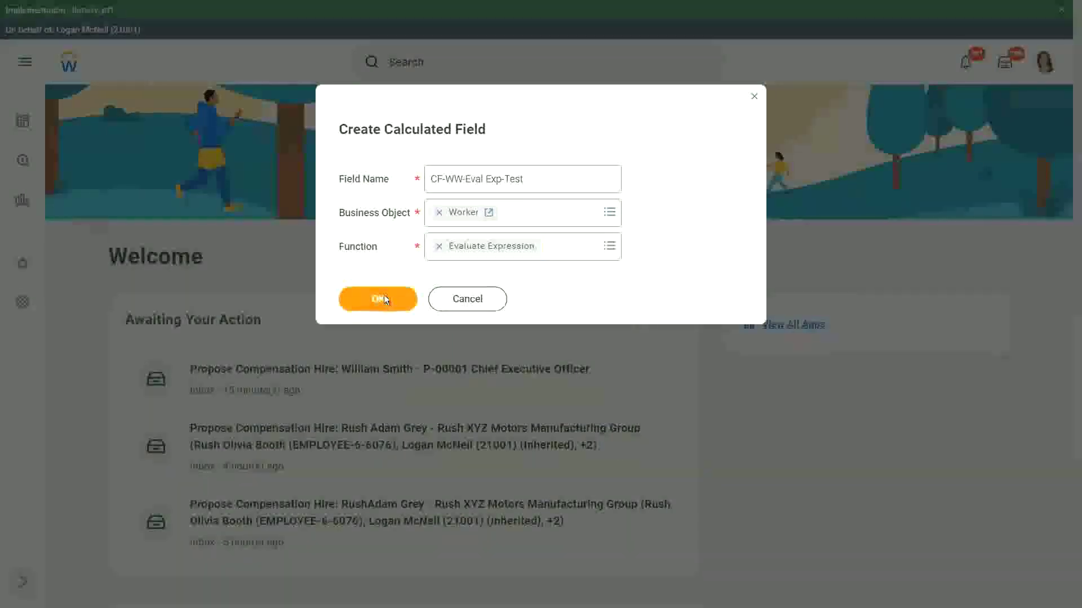
{"action": "left_click", "coordinate": [384, 298]}
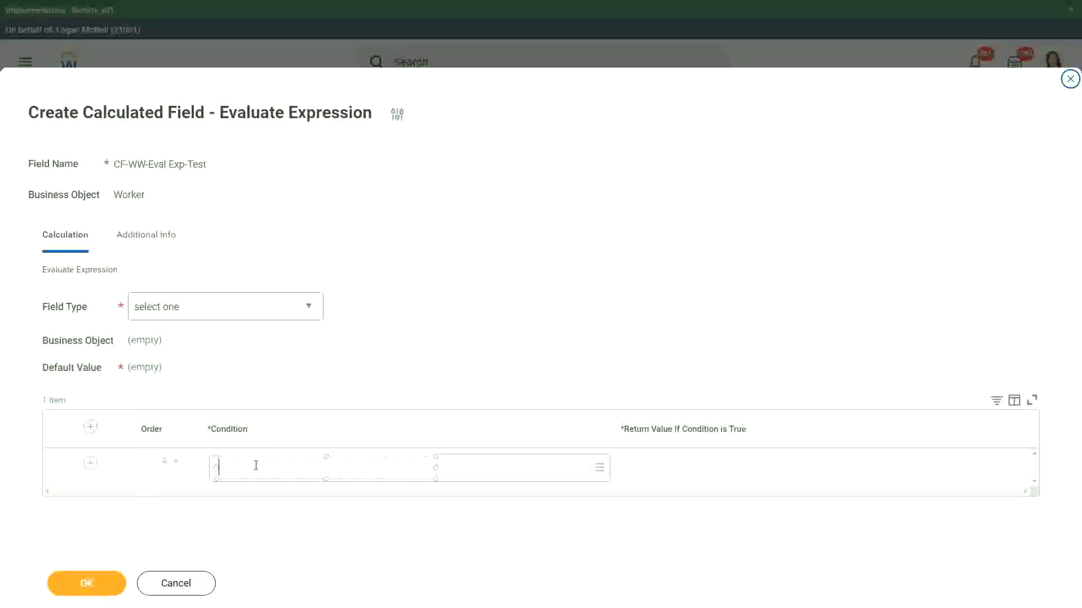
Add the on-screen text annotation "Boolean or a T/F field" over the first row's Condition cell
{"action": "type", "text": "Boo"}
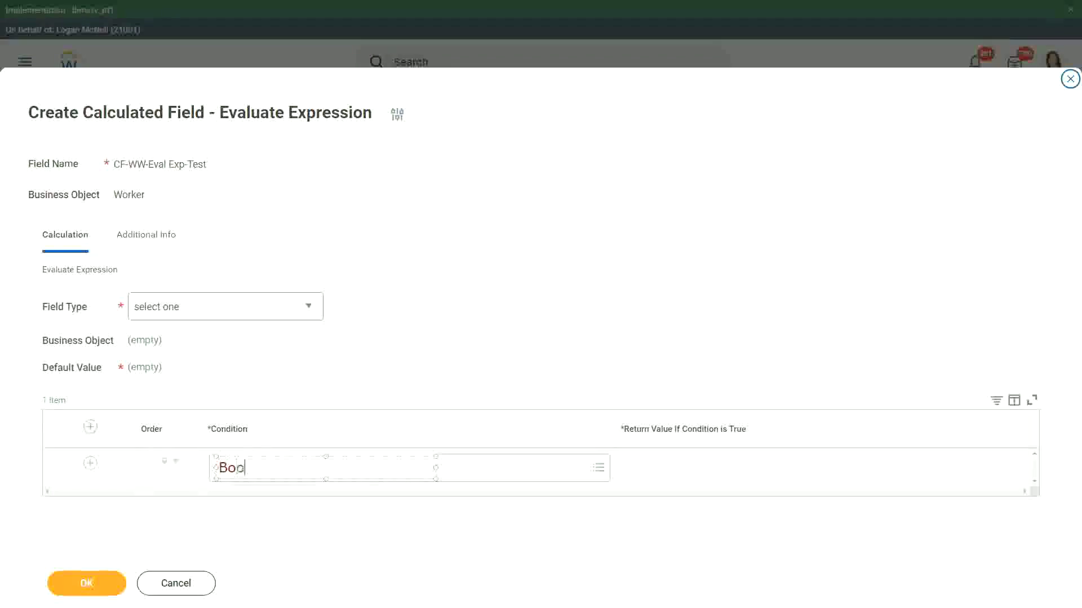
{"action": "type", "text": "lean or a T/F"}
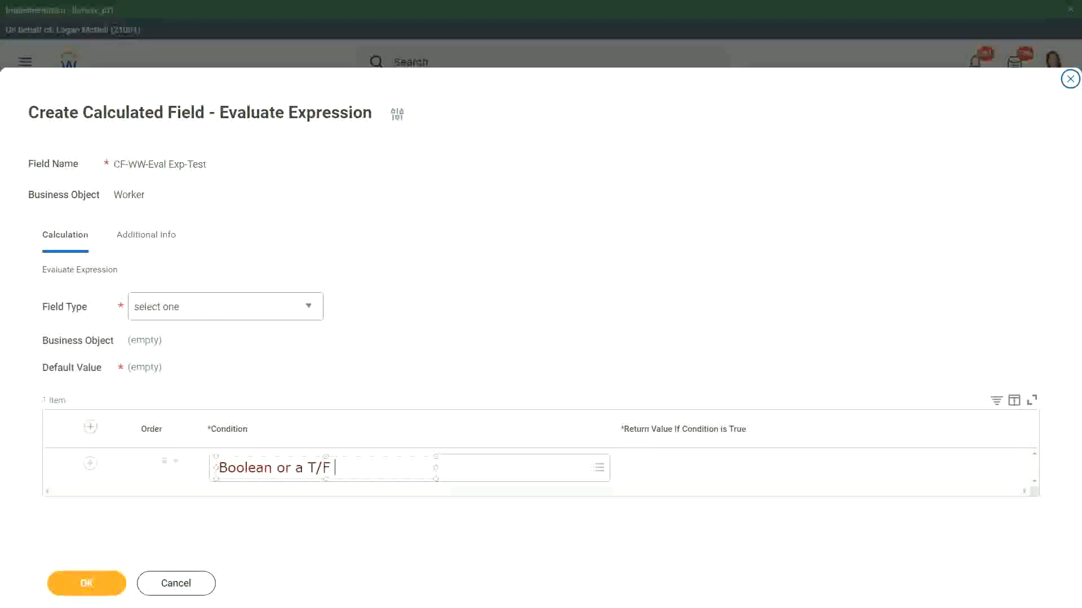
{"action": "type", "text": " field"}
{"action": "left_click", "coordinate": [379, 353]}
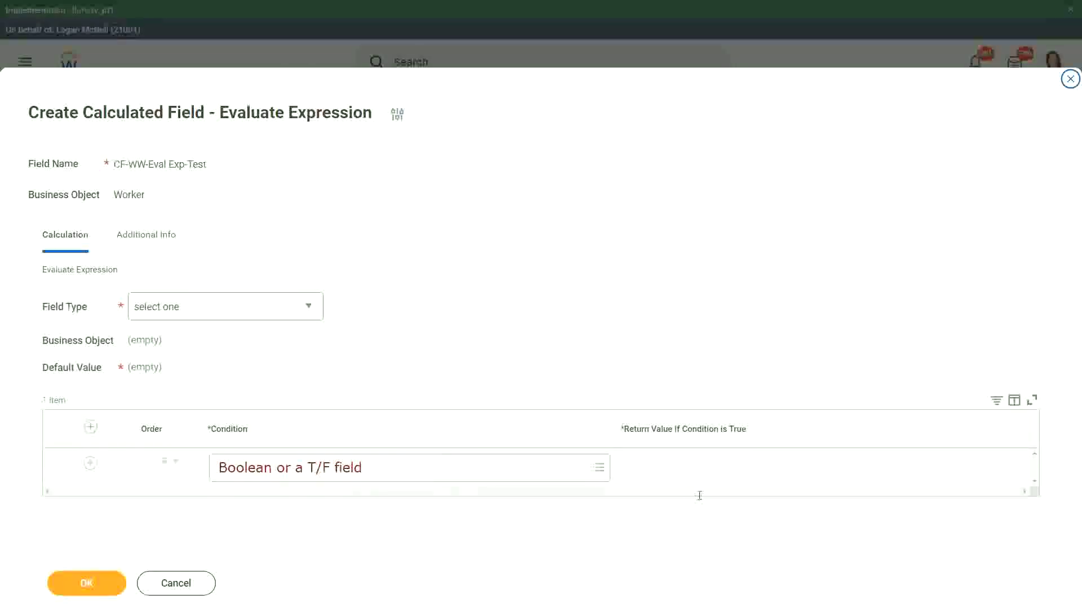
Add the annotation "Another Calc Field that gives the result" over the return value cell and widen it to fit one line
{"action": "left_click", "coordinate": [625, 468]}
{"action": "type", "text": "Another Calc Field"}
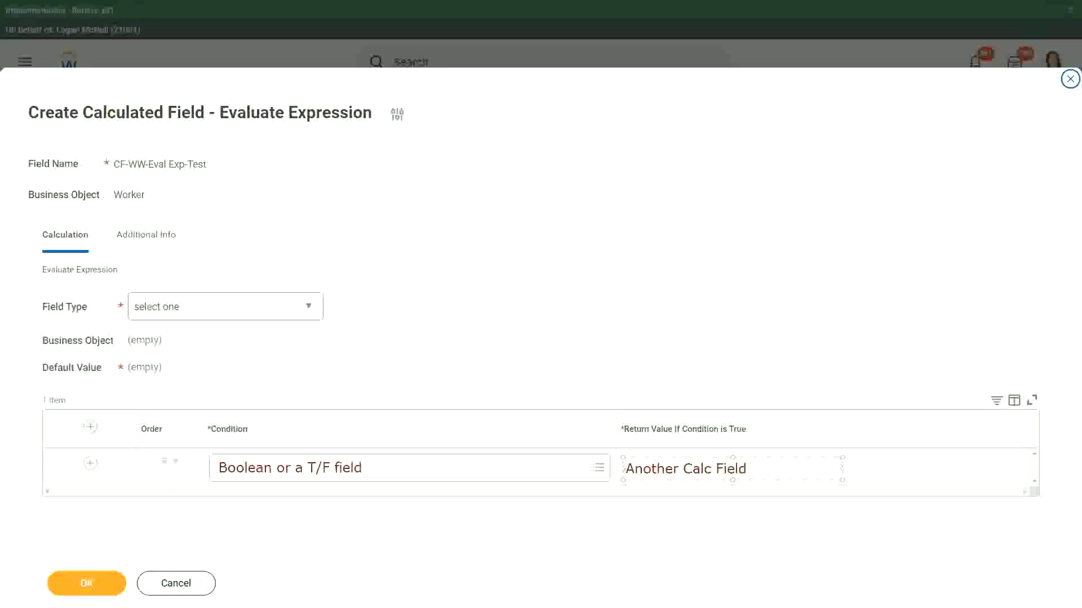
{"action": "type", "text": " that gives the result"}
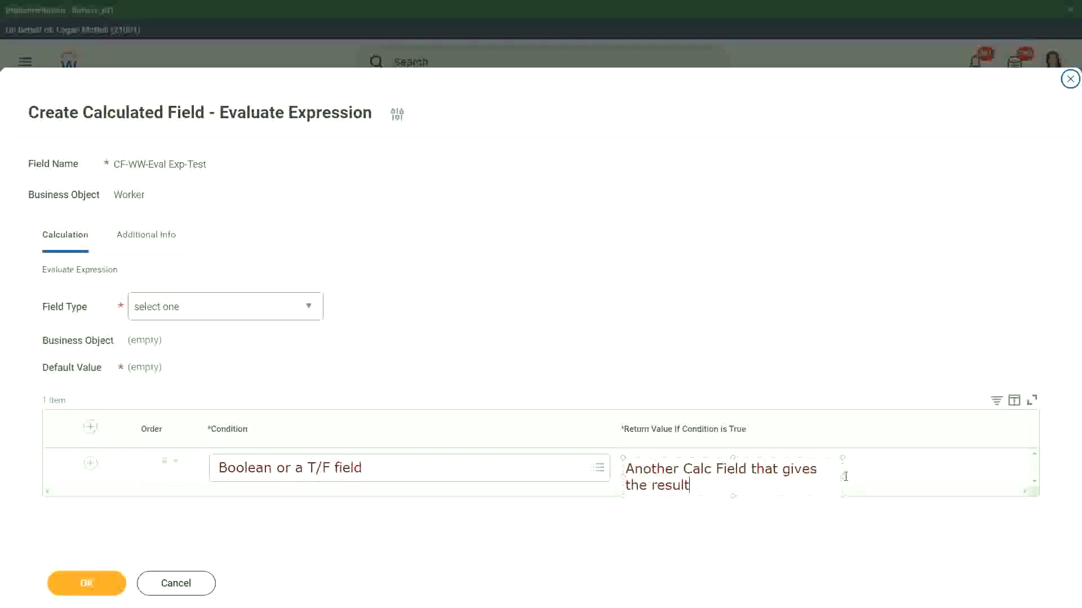
{"action": "left_click_drag", "start_coordinate": [842, 476], "coordinate": [935, 473]}
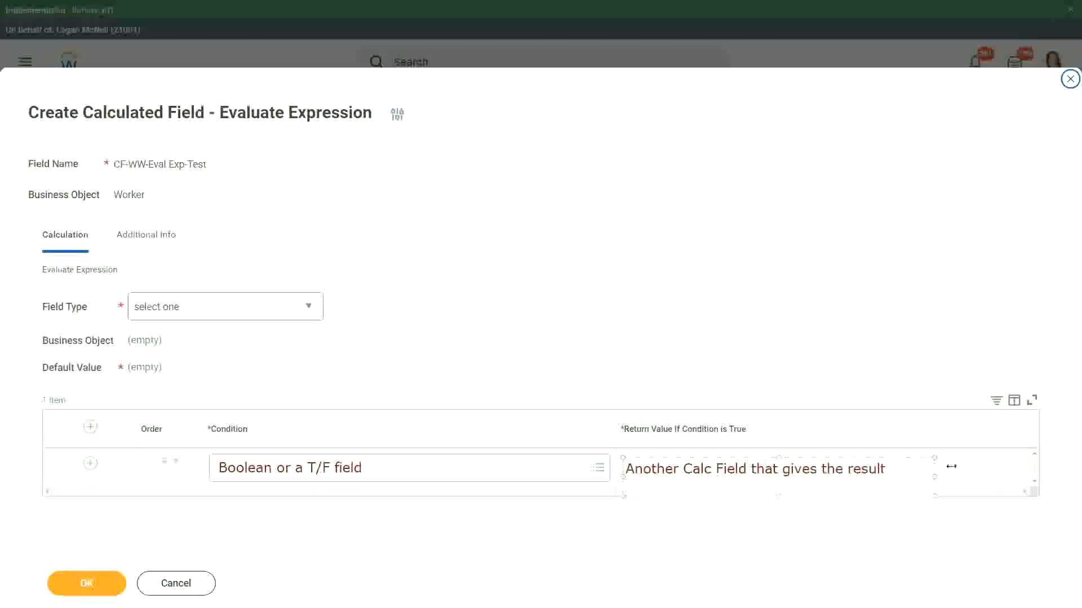
{"action": "left_click", "coordinate": [603, 522]}
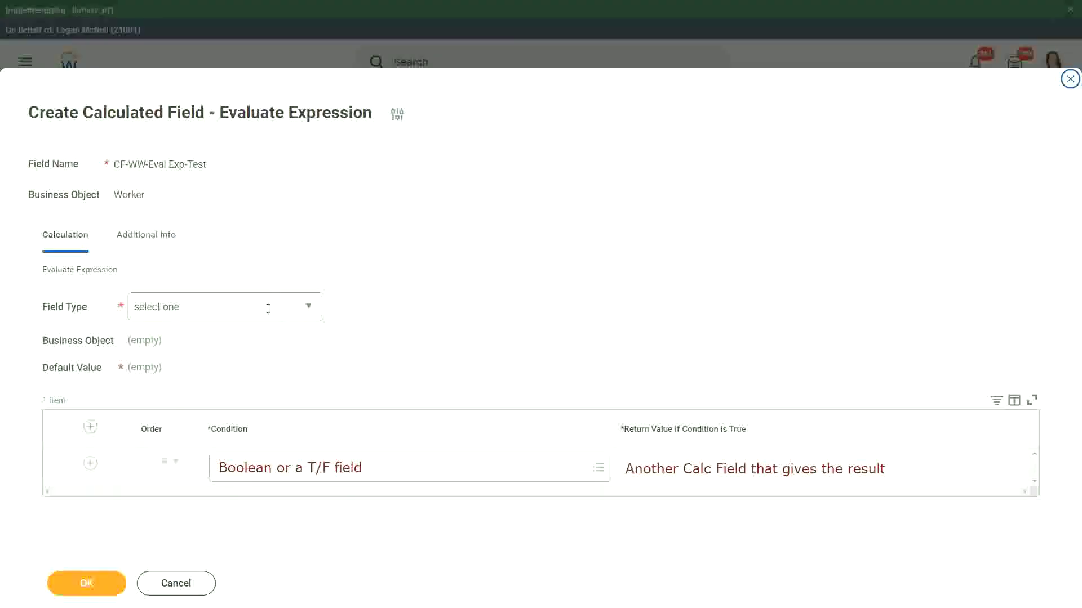
Set the calculated field's field type to Text
{"action": "left_click", "coordinate": [313, 306]}
{"action": "key", "text": "Escape"}
{"action": "left_click", "coordinate": [312, 307]}
{"action": "left_click", "coordinate": [310, 307]}
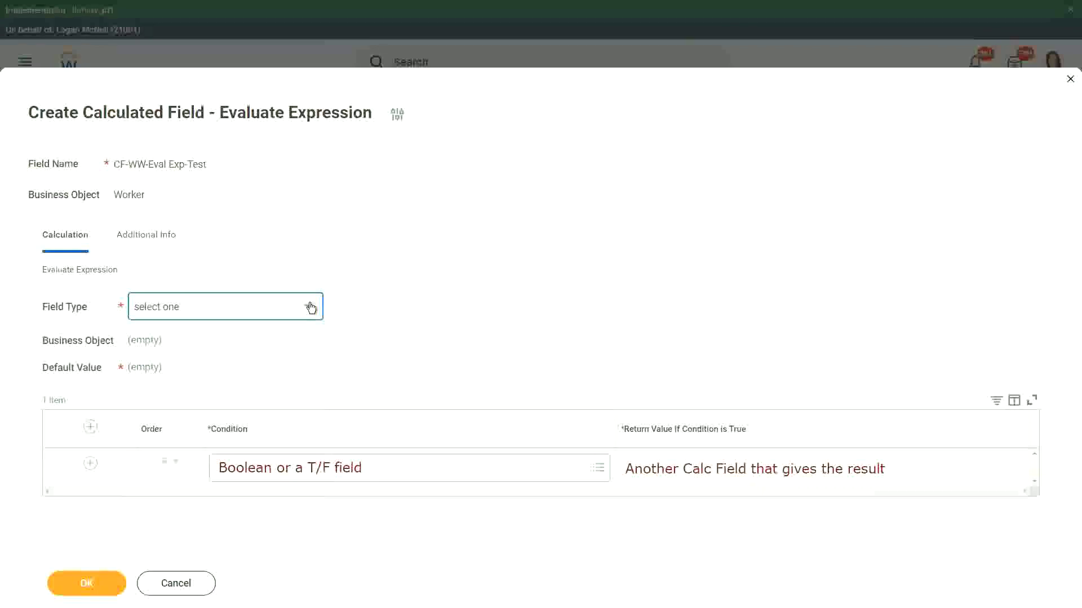
{"action": "left_click", "coordinate": [311, 307]}
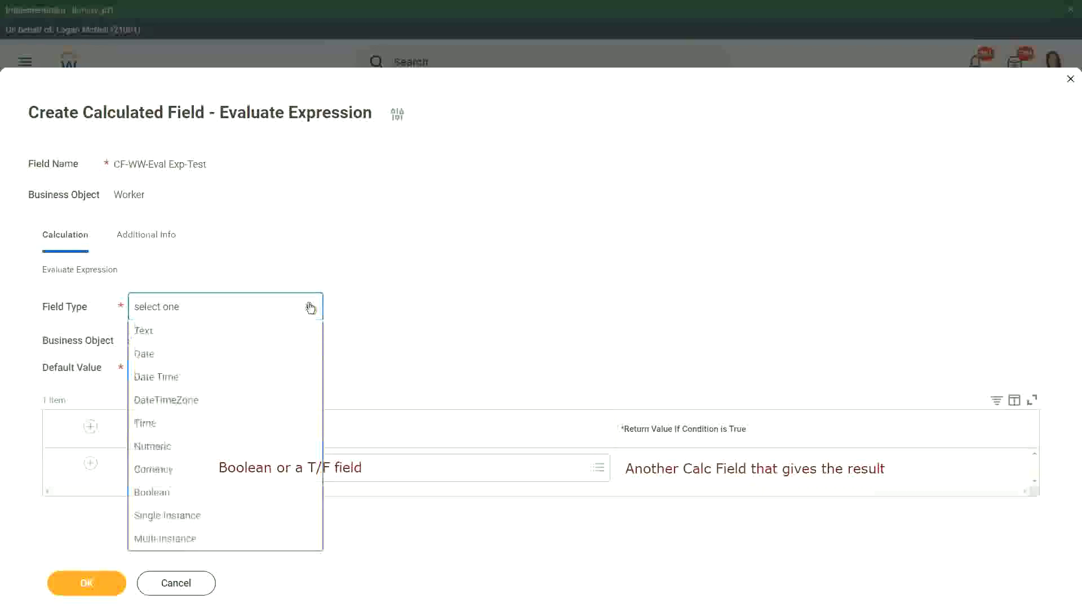
{"action": "left_click", "coordinate": [147, 354]}
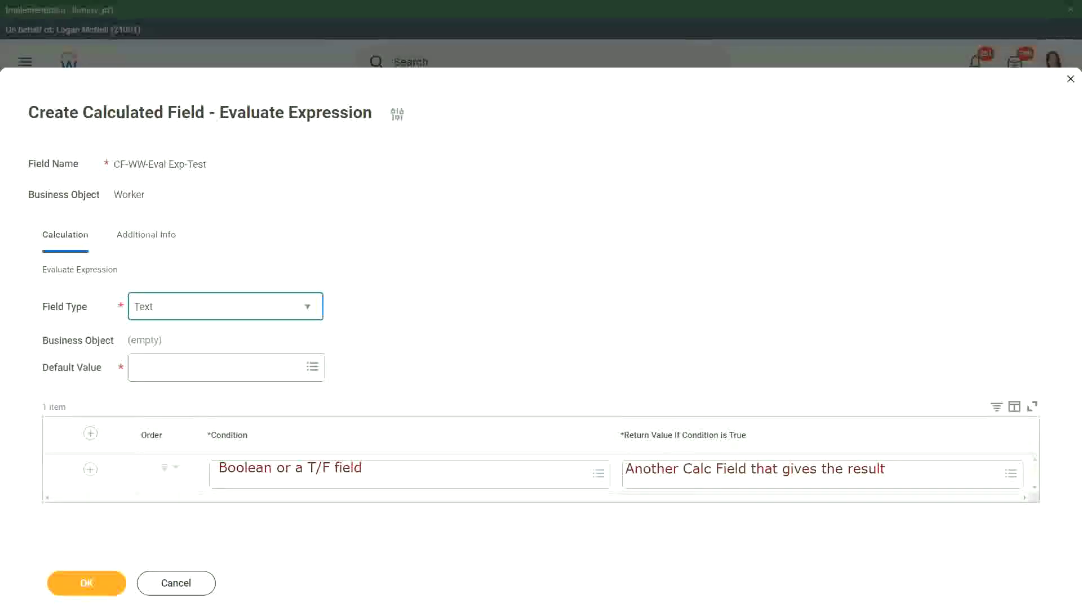
Add the annotation "Some Default Value" over the Default Value field and position it within the field
{"action": "left_click", "coordinate": [146, 367]}
{"action": "type", "text": "S"}
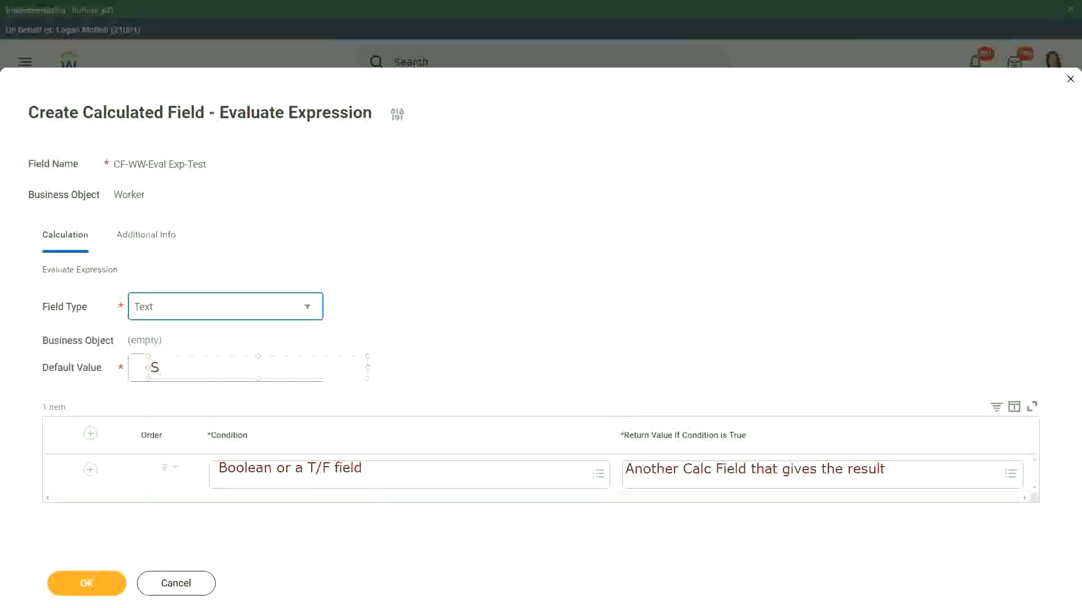
{"action": "type", "text": "ome De"}
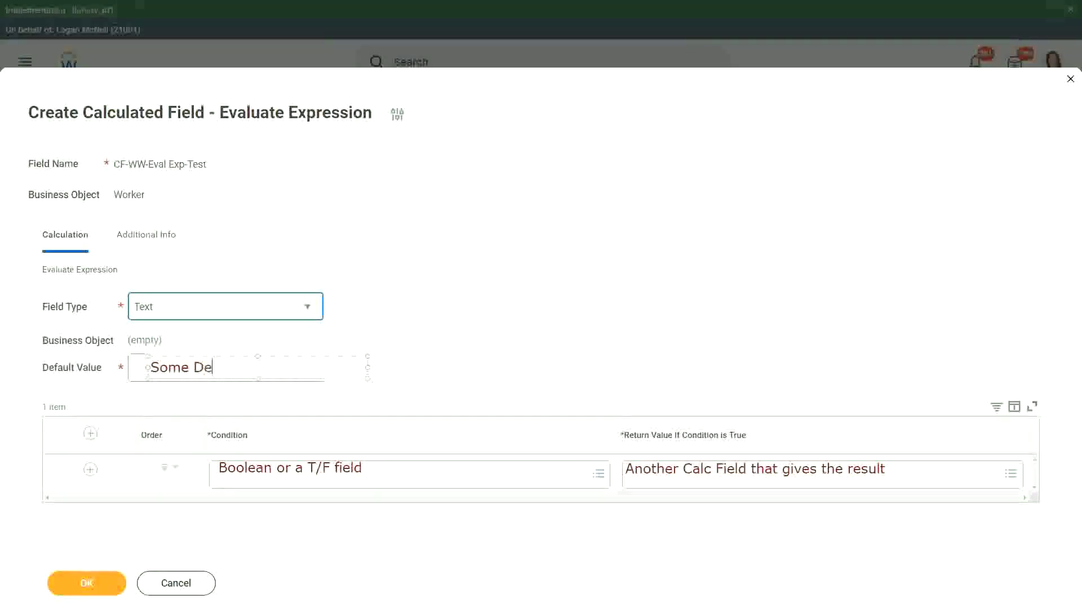
{"action": "type", "text": "fault Value"}
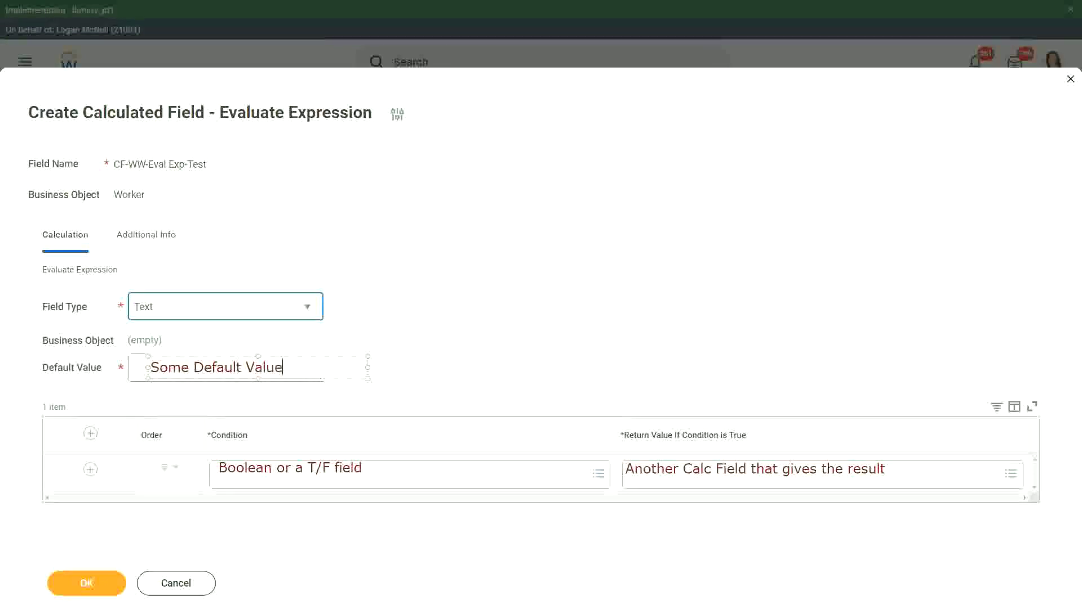
{"action": "left_click_drag", "start_coordinate": [268, 357], "coordinate": [262, 357]}
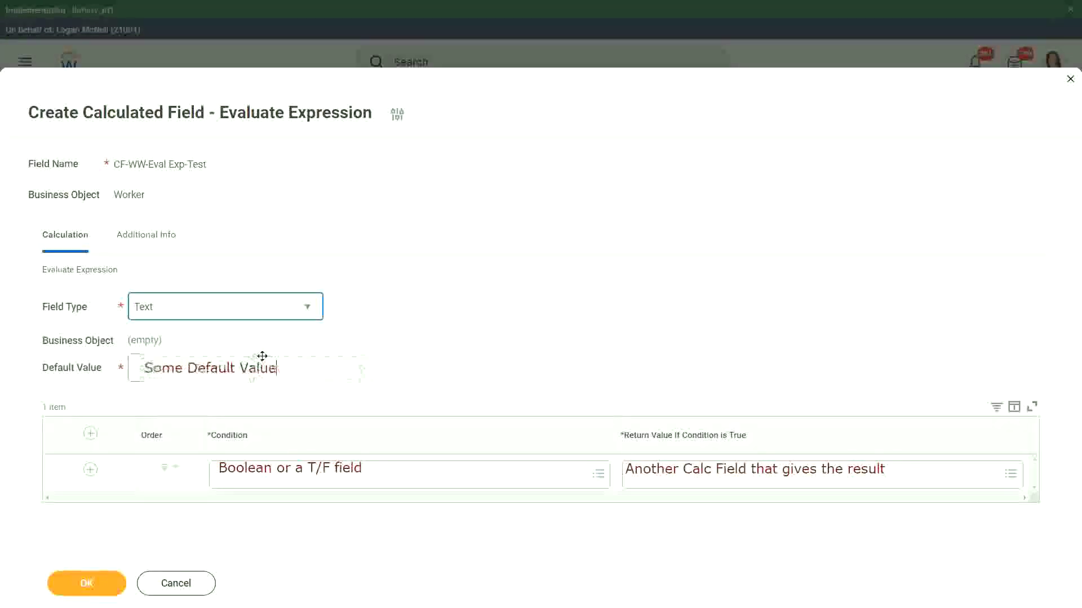
{"action": "left_click", "coordinate": [447, 357]}
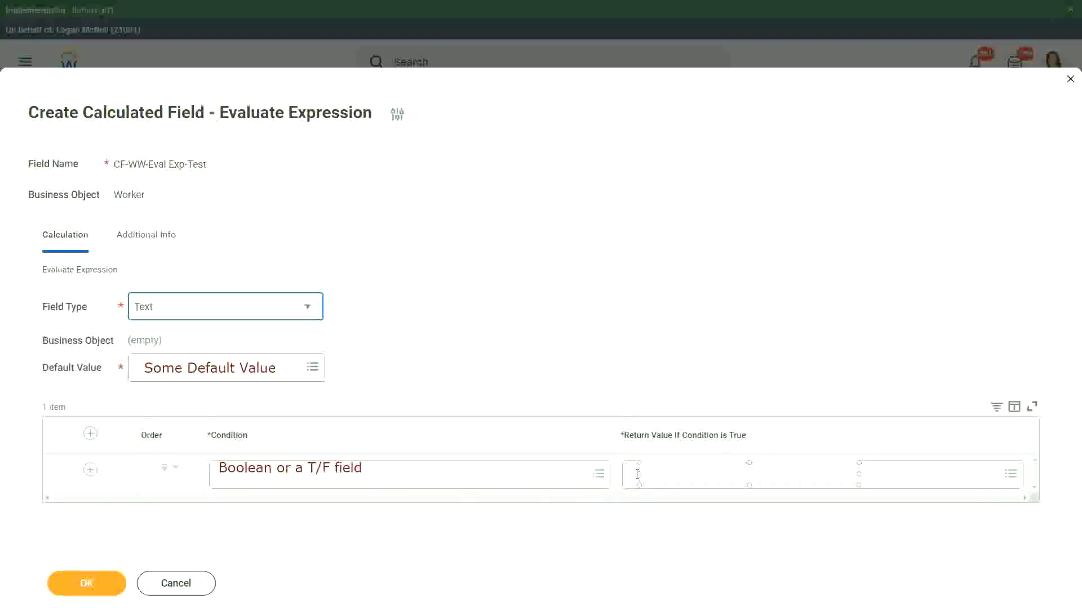
Annotate the return value cell with "Type in the value that you want in the output", widened to fit one line
{"action": "type", "text": "Type in the value that you "}
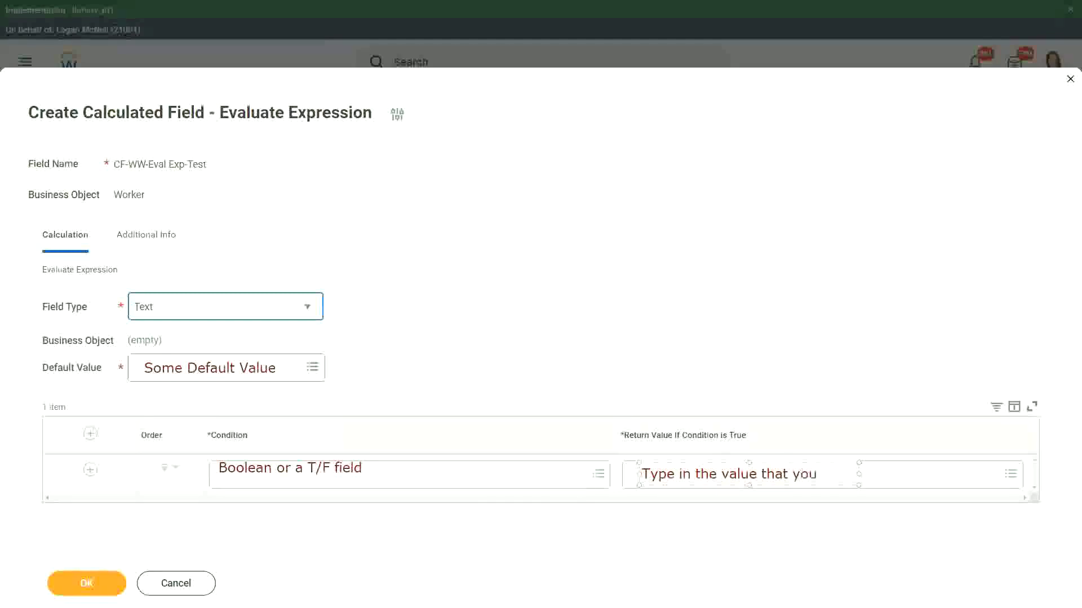
{"action": "type", "text": "want in the o"}
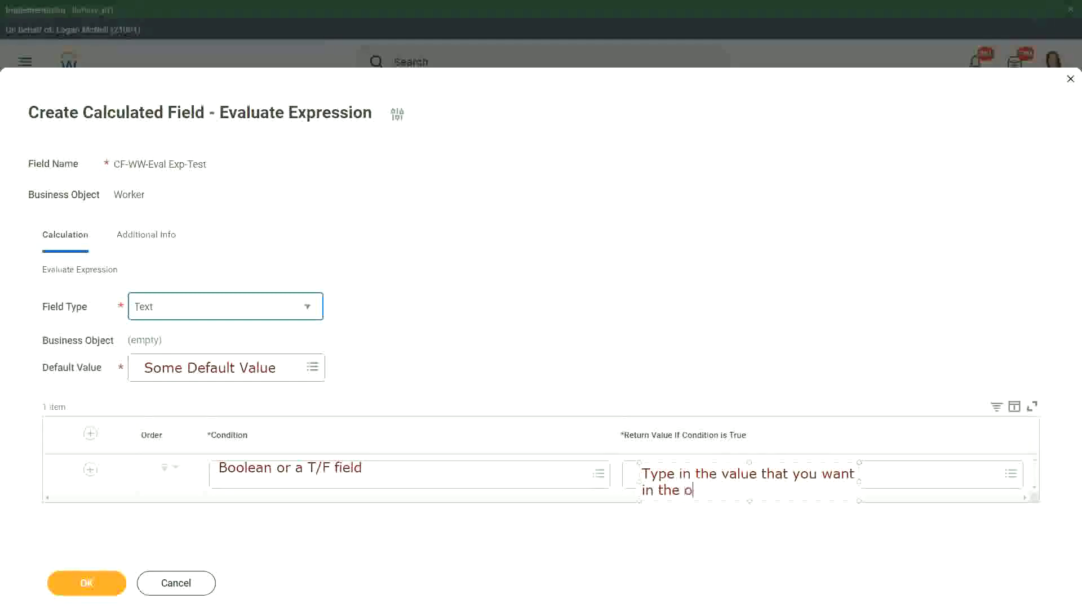
{"action": "type", "text": "utput"}
{"action": "left_click_drag", "start_coordinate": [858, 482], "coordinate": [990, 473]}
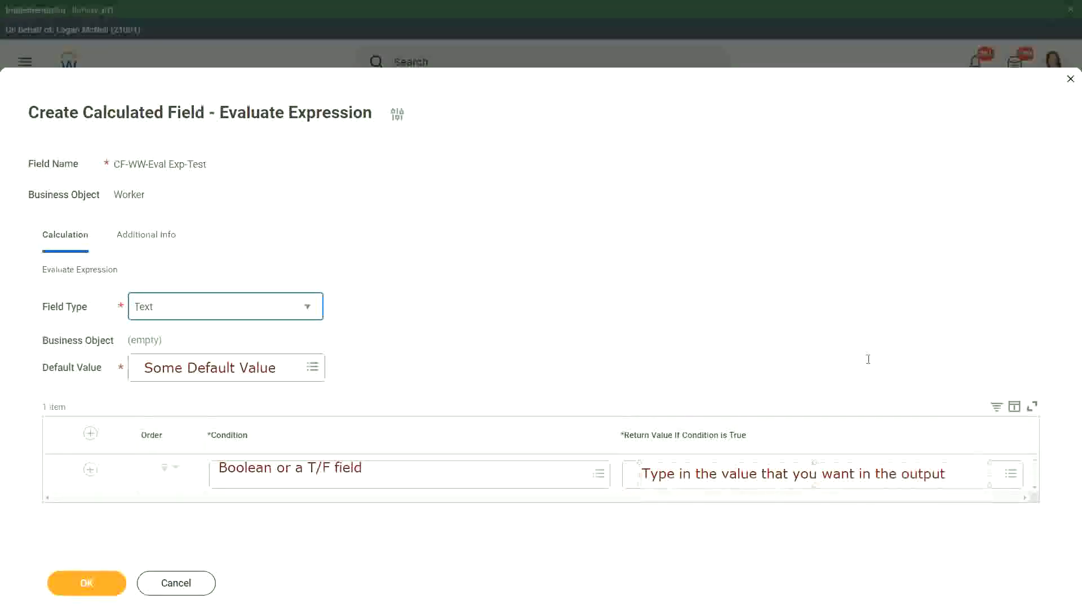
{"action": "left_click", "coordinate": [868, 360]}
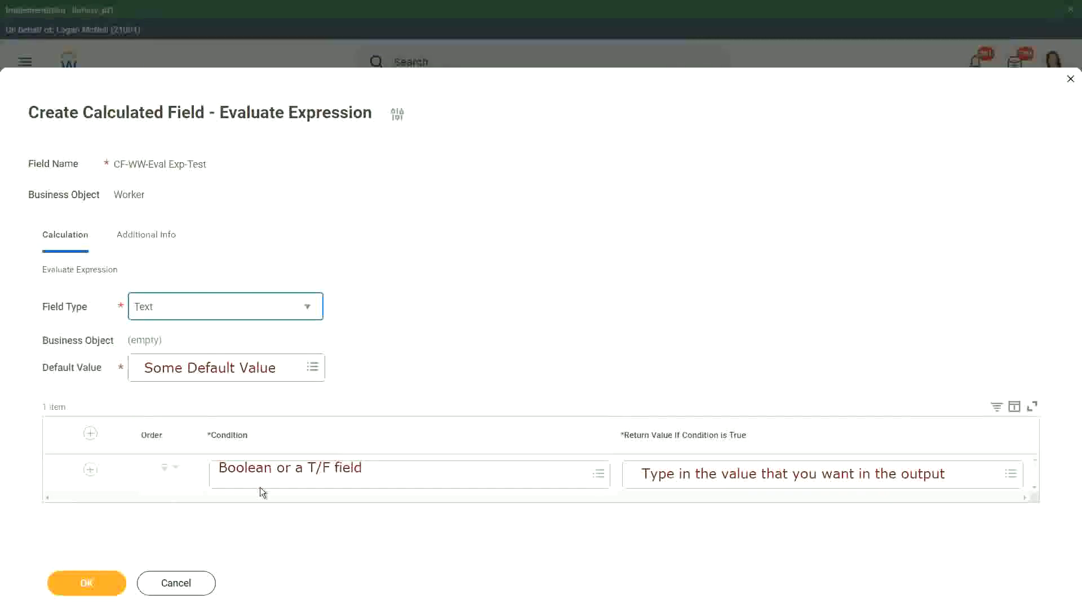
Discard the unsaved calculated field and close the implementation environment banner
{"action": "left_click", "coordinate": [177, 589]}
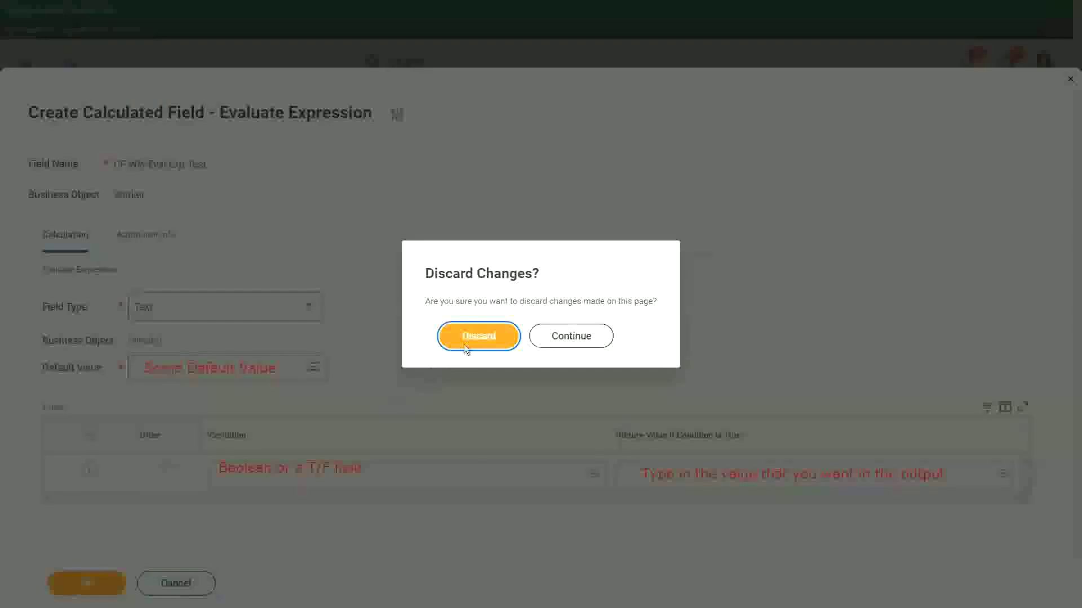
{"action": "left_click", "coordinate": [479, 336]}
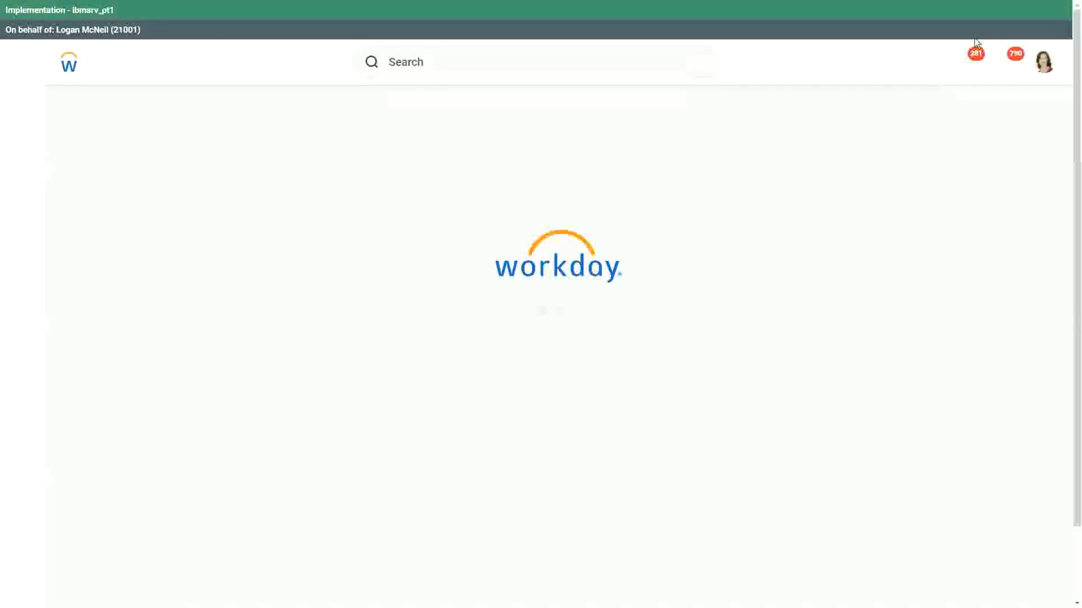
{"action": "mouse_move", "coordinate": [1064, 17]}
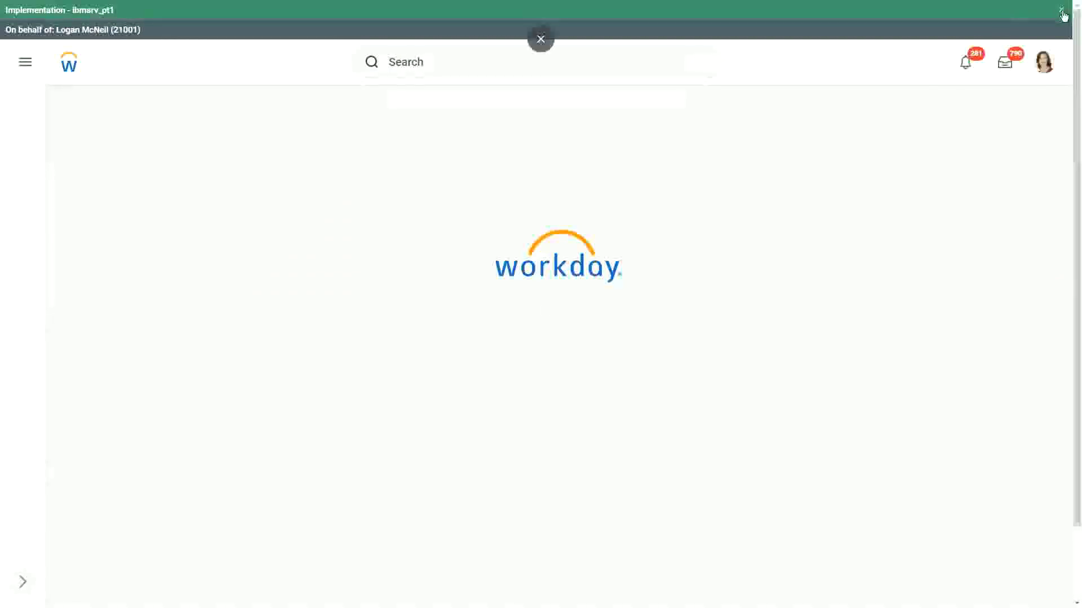
{"action": "left_click", "coordinate": [1062, 11]}
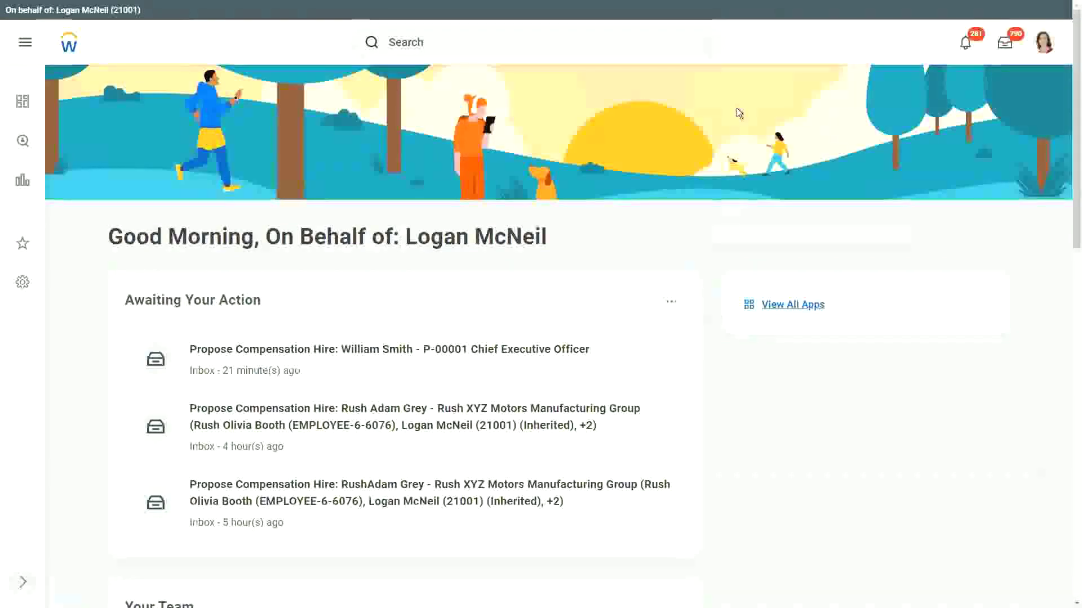
{"action": "mouse_move", "coordinate": [8, 13]}
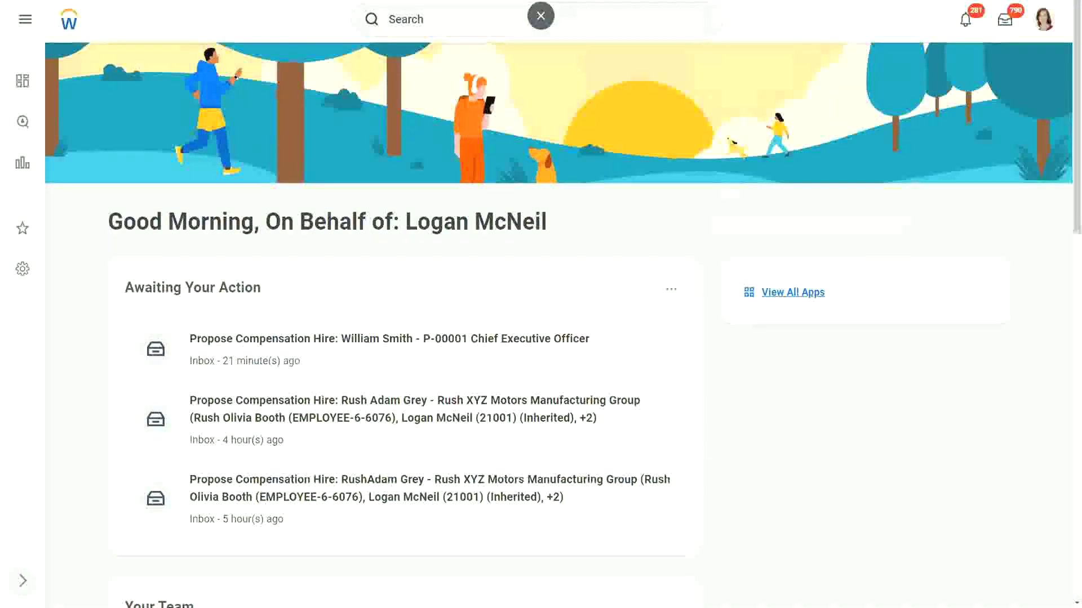